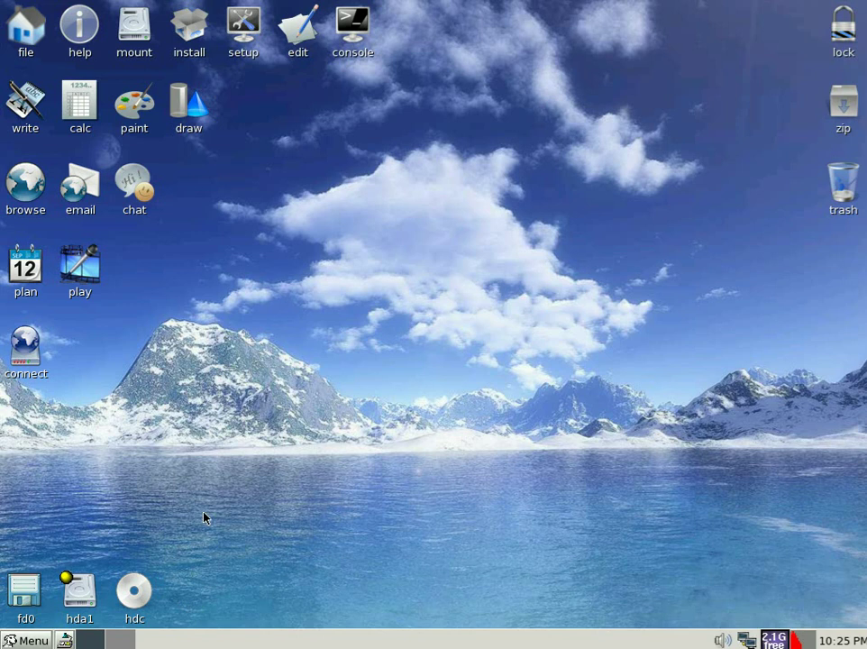
Open the GParted partition manager and switch to the 980.53 MiB /dev/sda drive
click(40, 642)
mouse_move(36, 394)
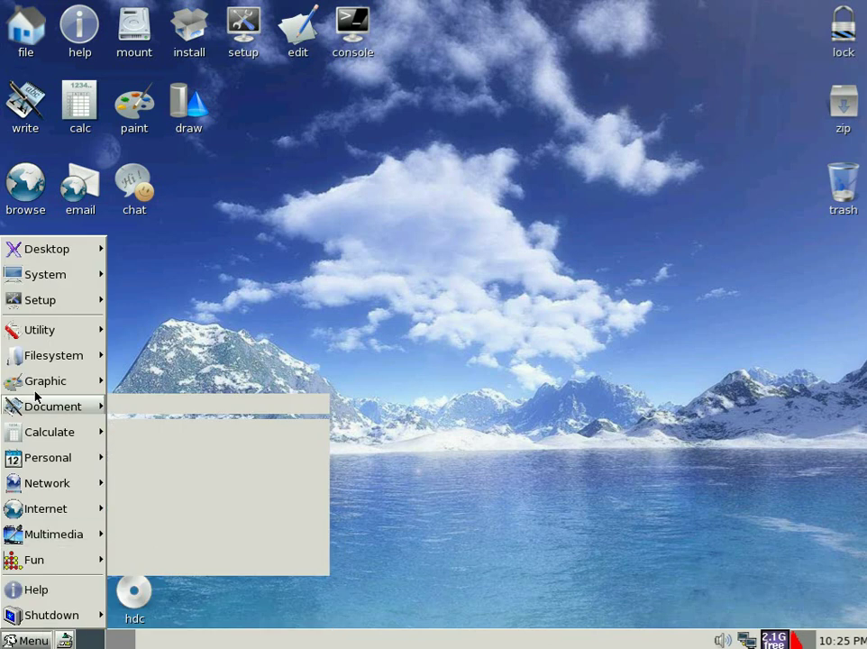
mouse_move(36, 274)
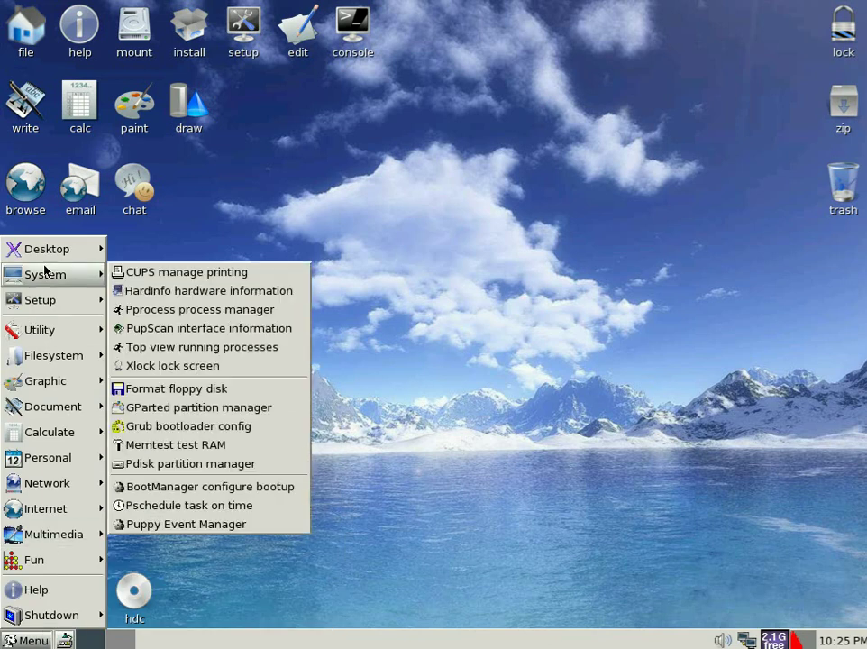
click(165, 410)
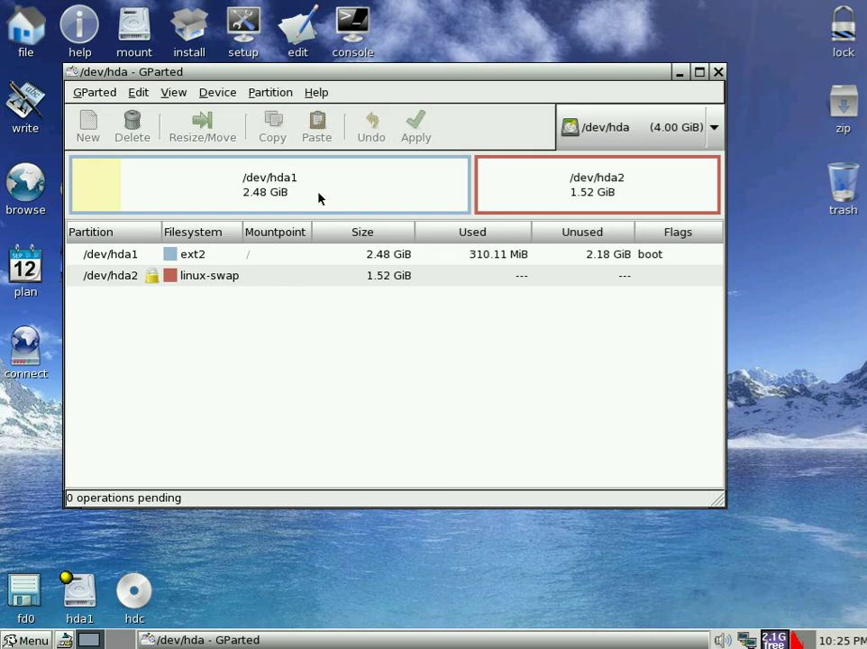
click(718, 131)
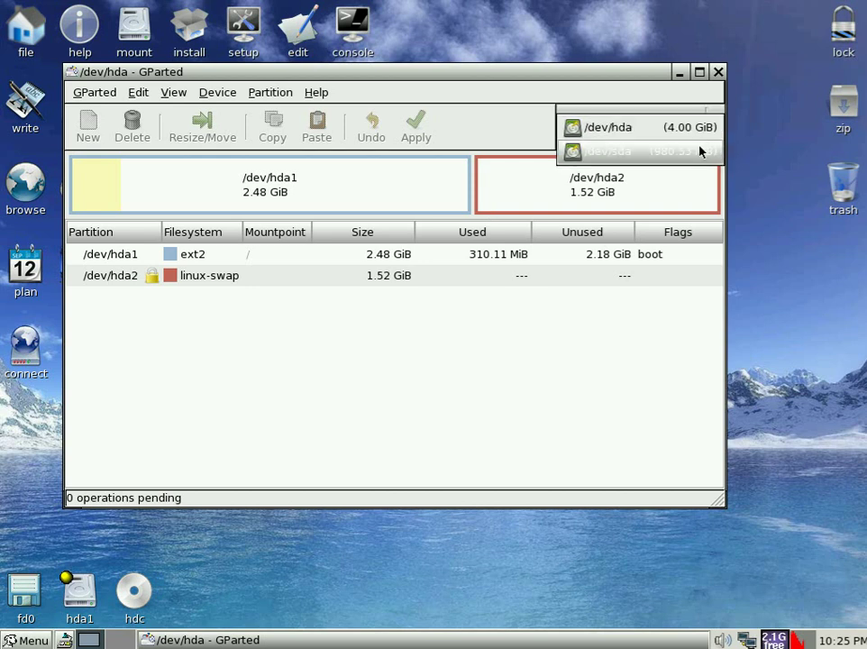
click(700, 152)
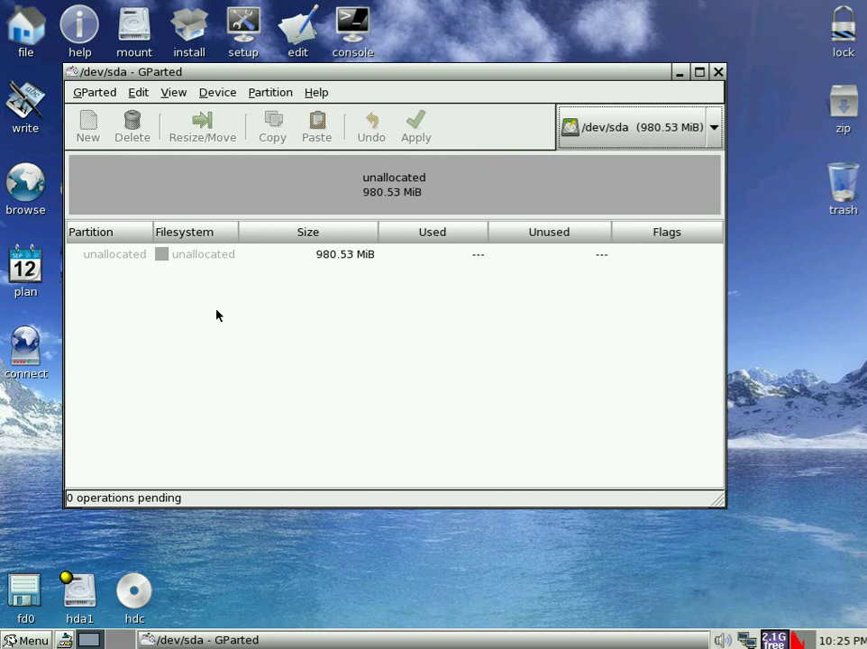
Add a new primary fat32 partition filling all the unallocated space on /dev/sda
click(219, 258)
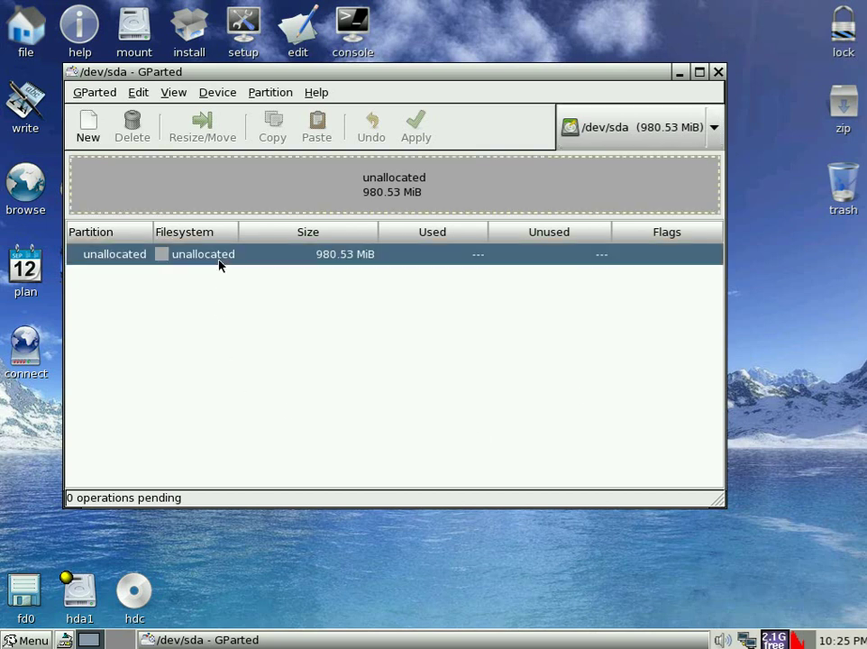
right_click(219, 258)
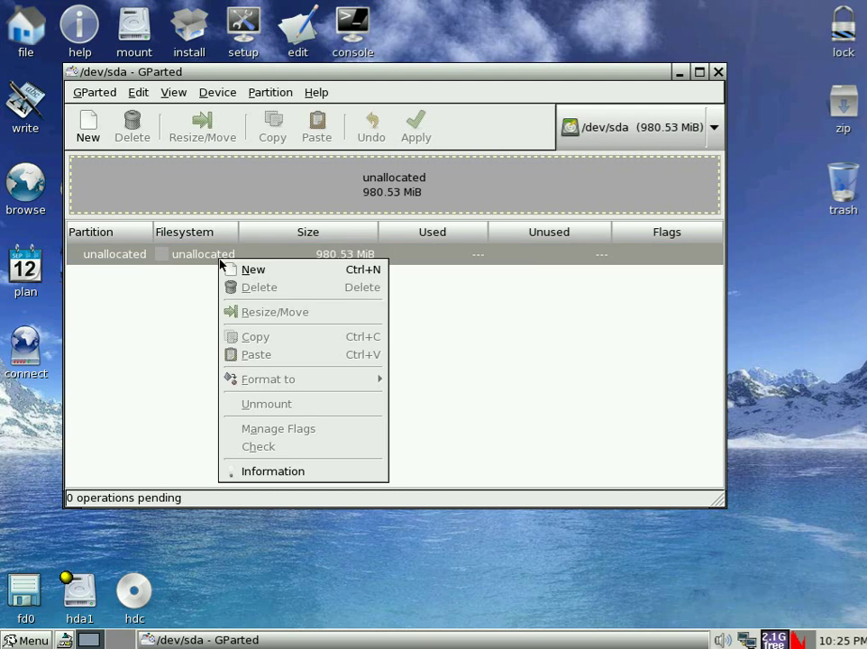
click(229, 269)
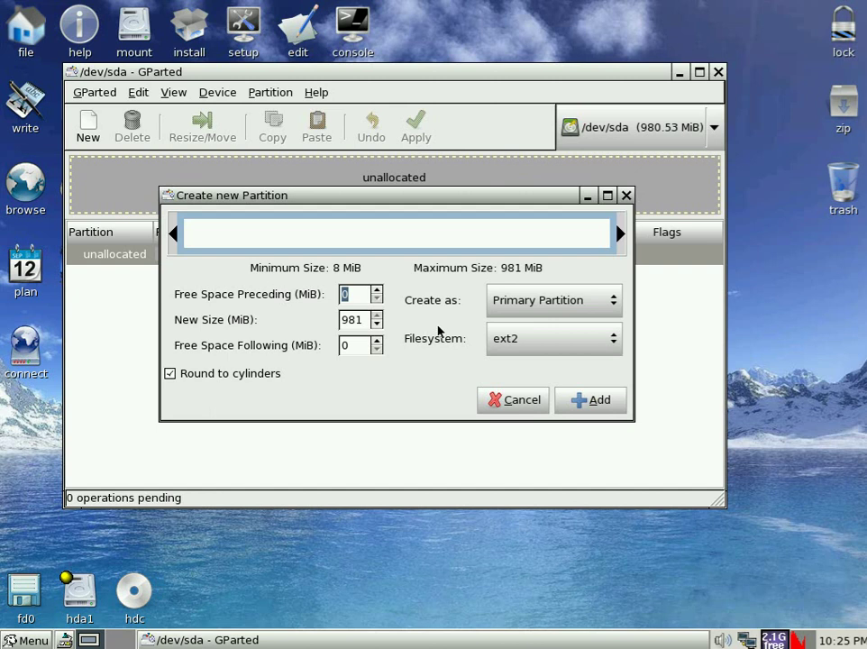
click(612, 346)
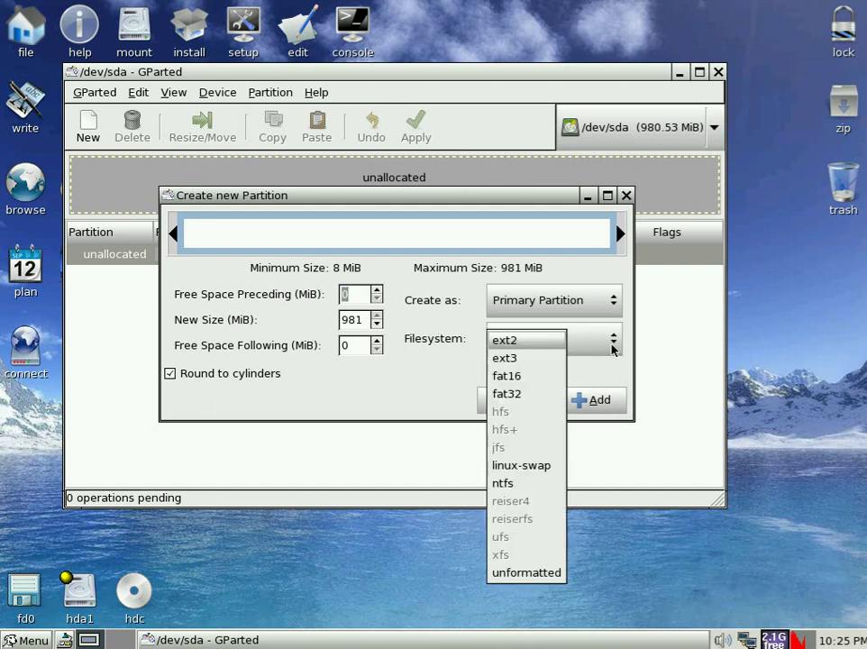
click(523, 396)
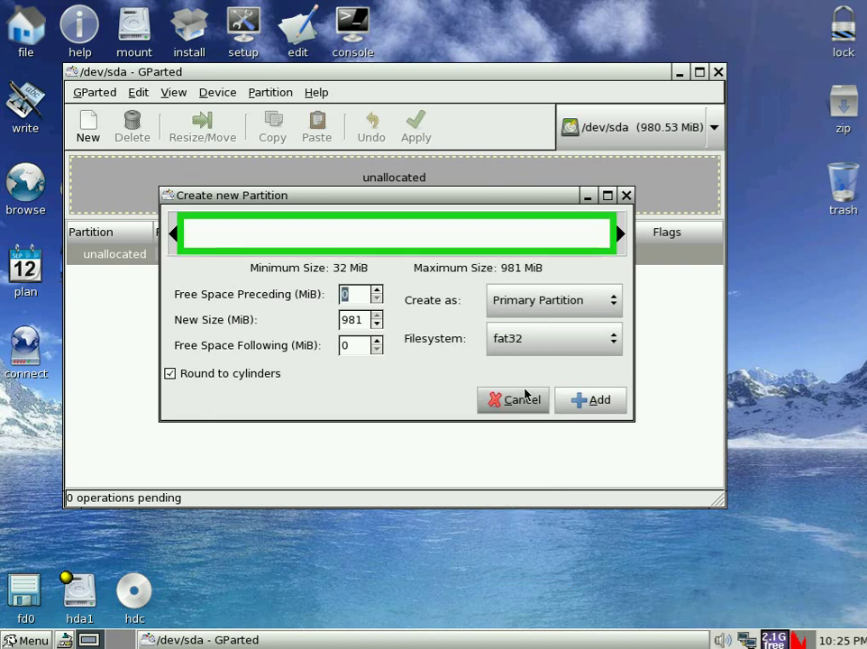
click(600, 401)
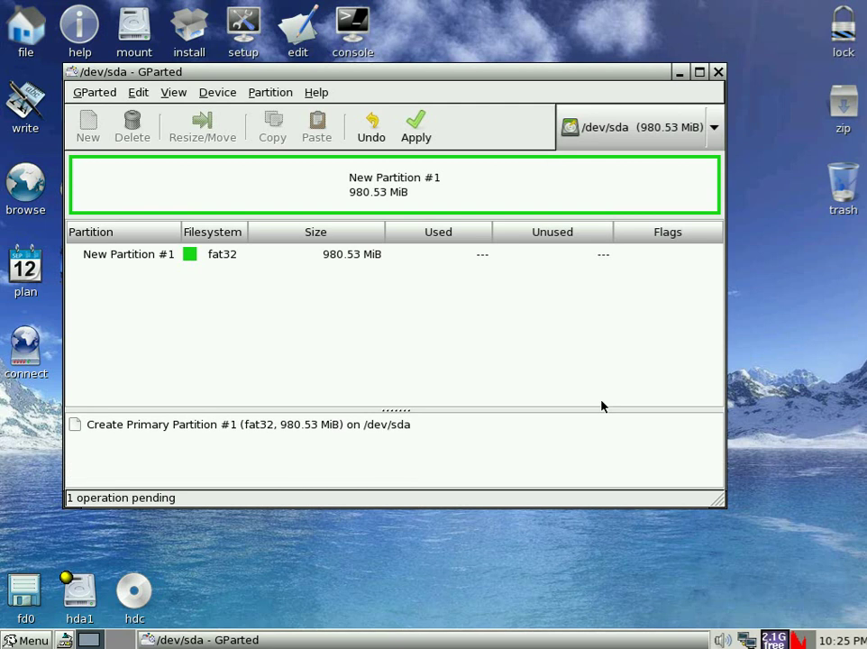
Apply the pending partition creation to /dev/sda and dismiss the finished operation's dialog
click(427, 131)
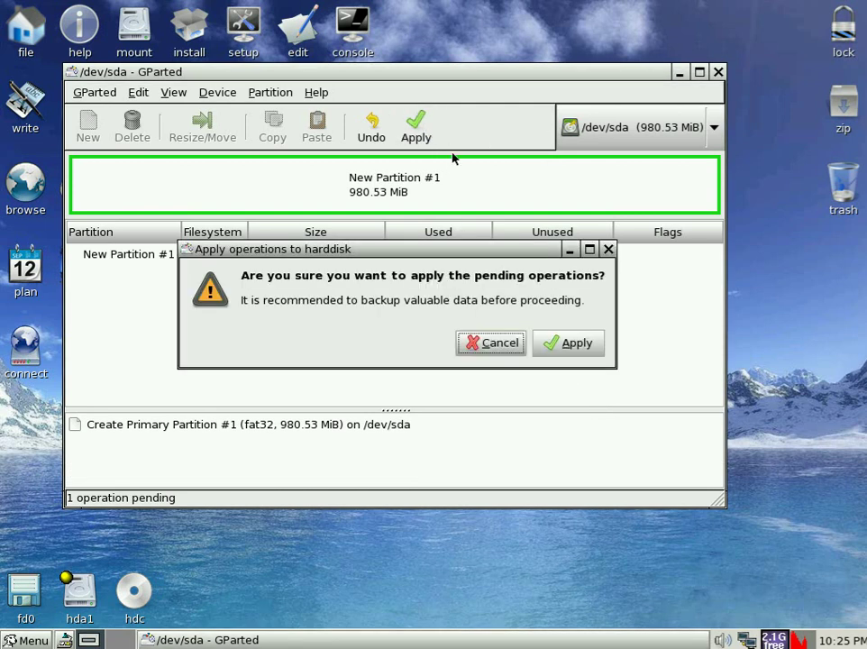
click(554, 356)
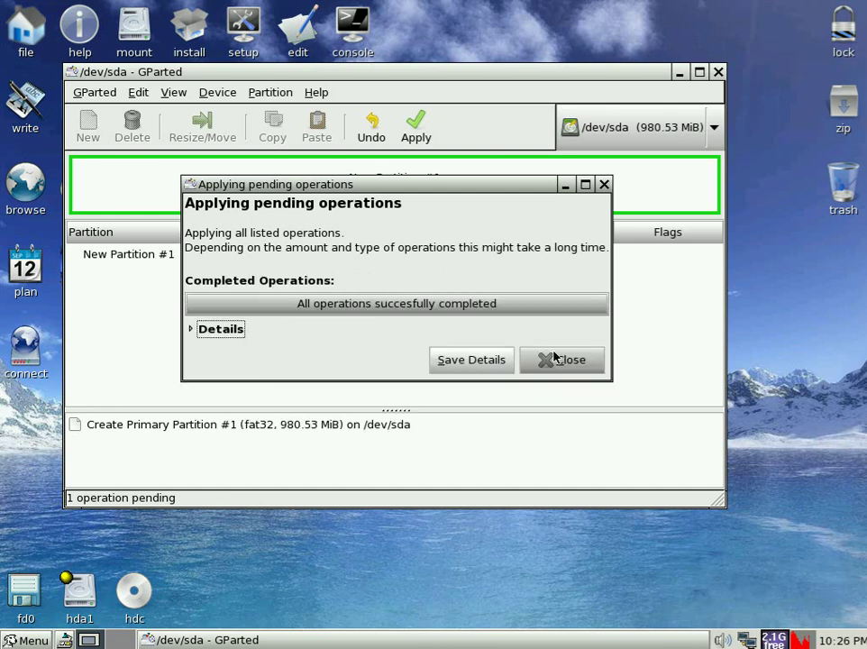
click(554, 358)
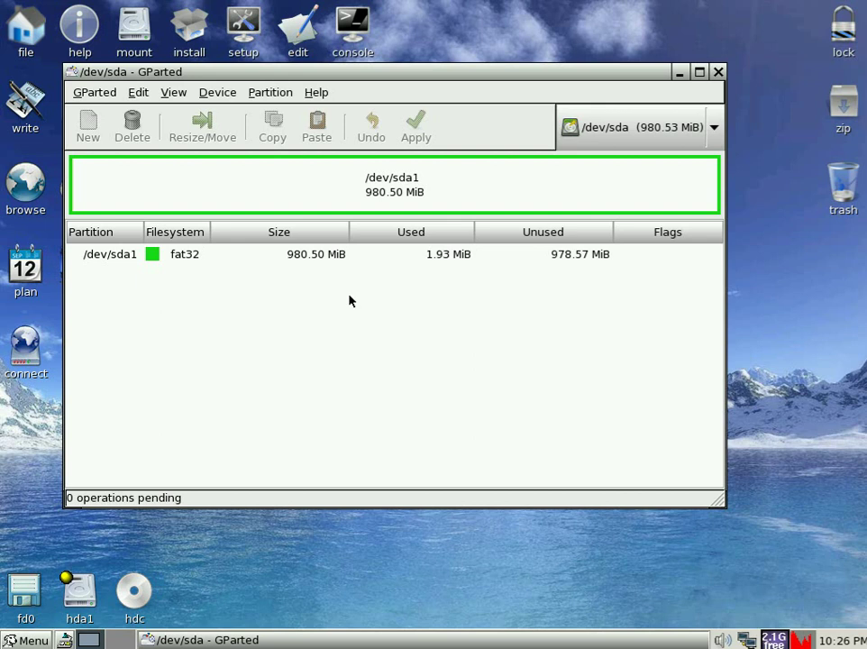
Set the boot flag on the /dev/sda1 partition and close the partition manager
right_click(285, 256)
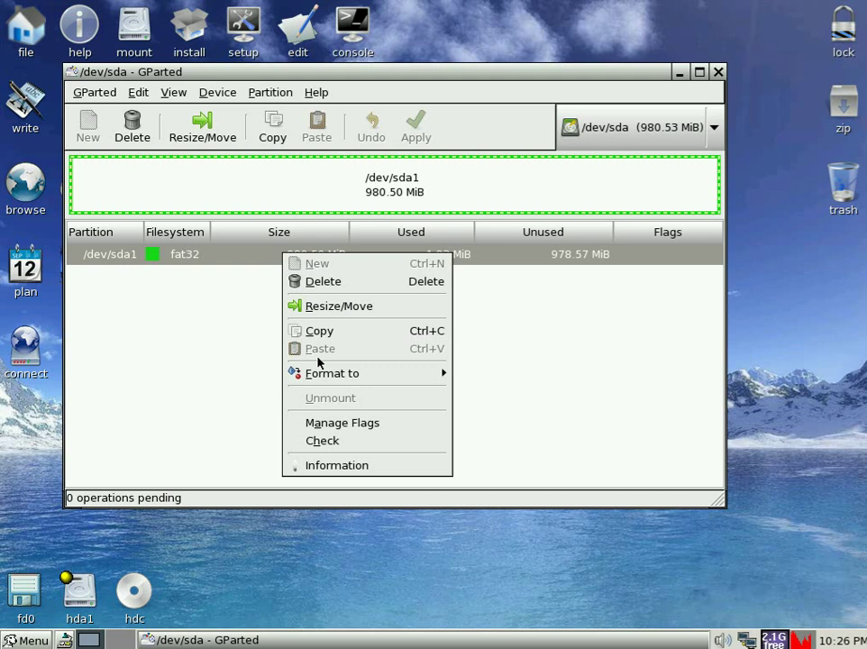
click(329, 425)
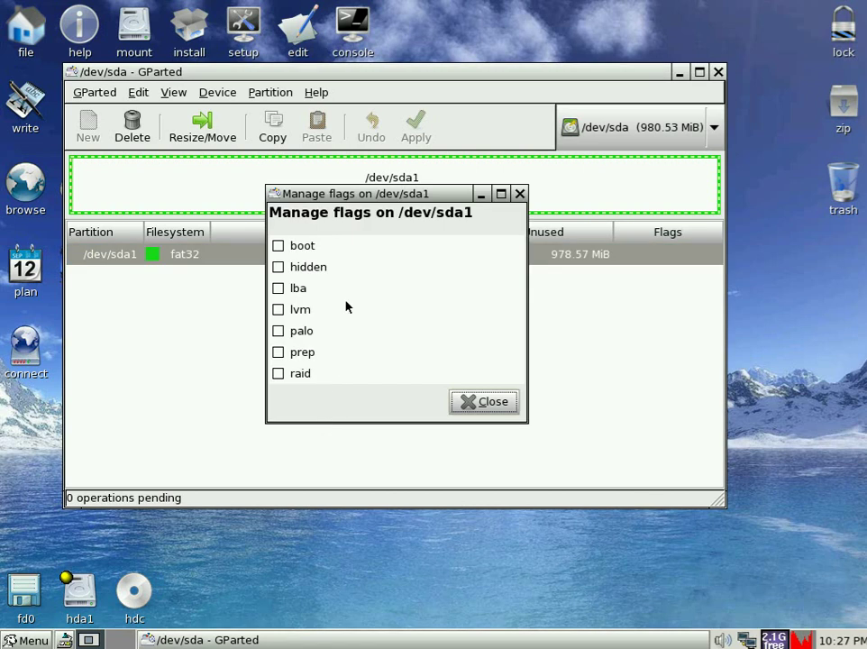
click(278, 245)
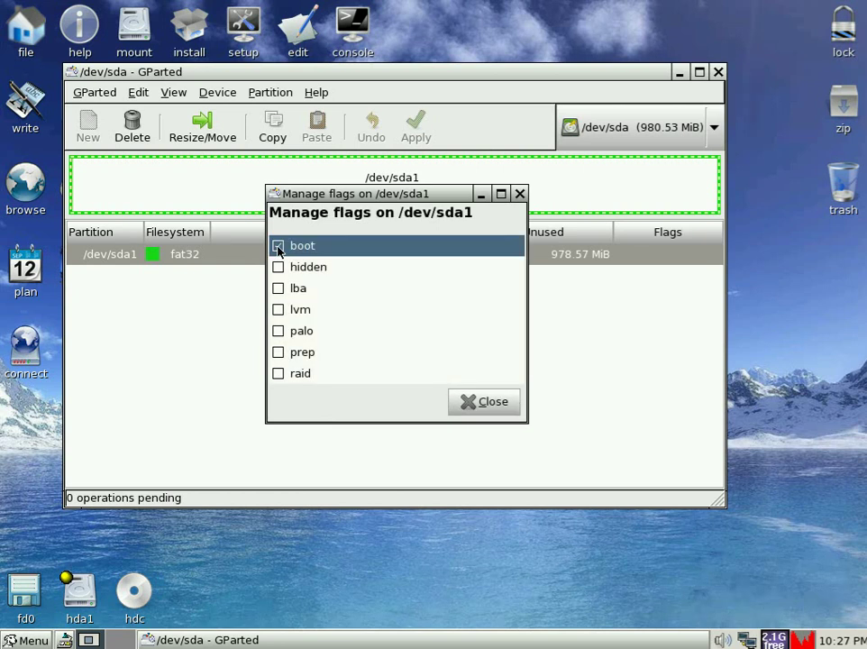
click(470, 402)
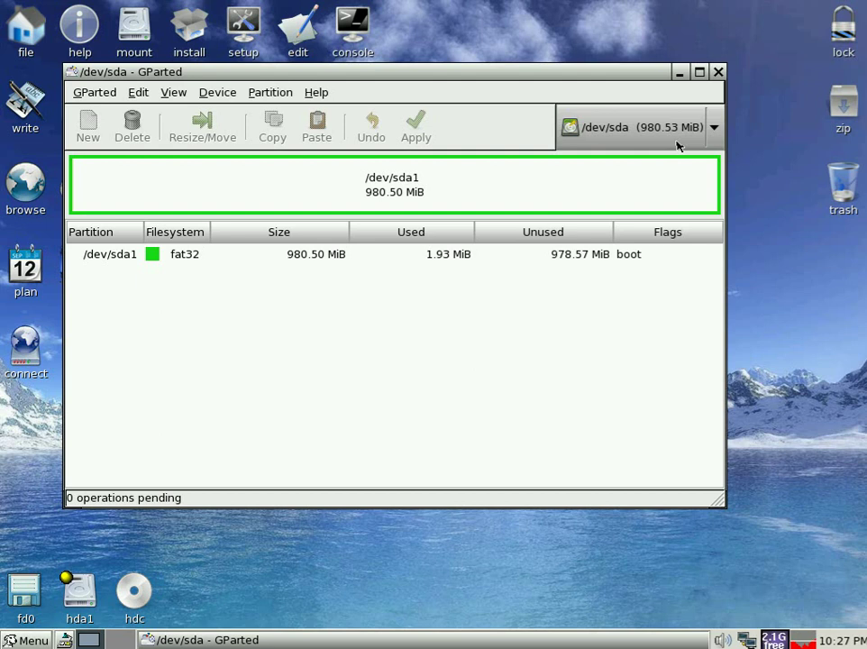
click(718, 73)
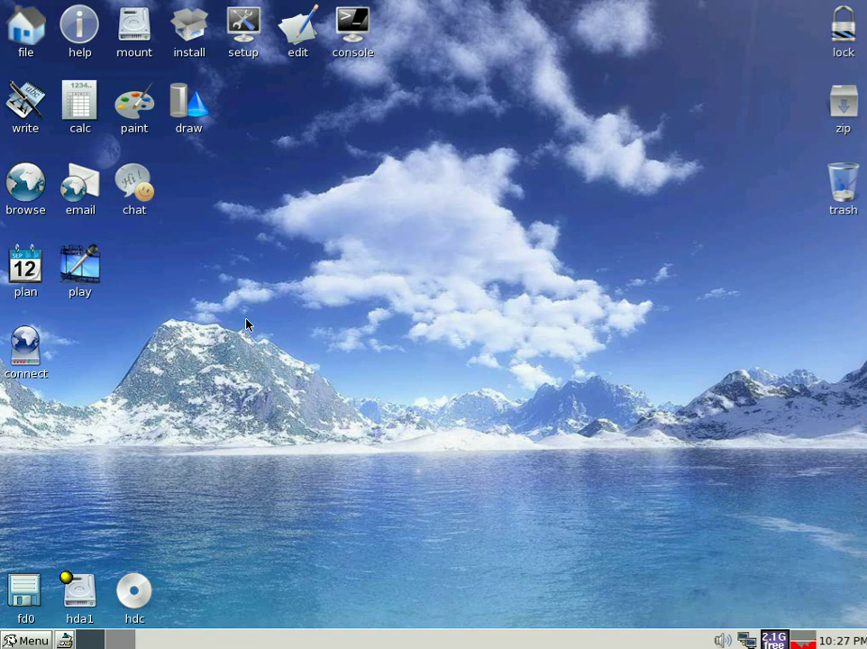
Launch the Puppy Universal Installer and choose partition sda1 on the USB Flash drive sda as the installation target
click(191, 28)
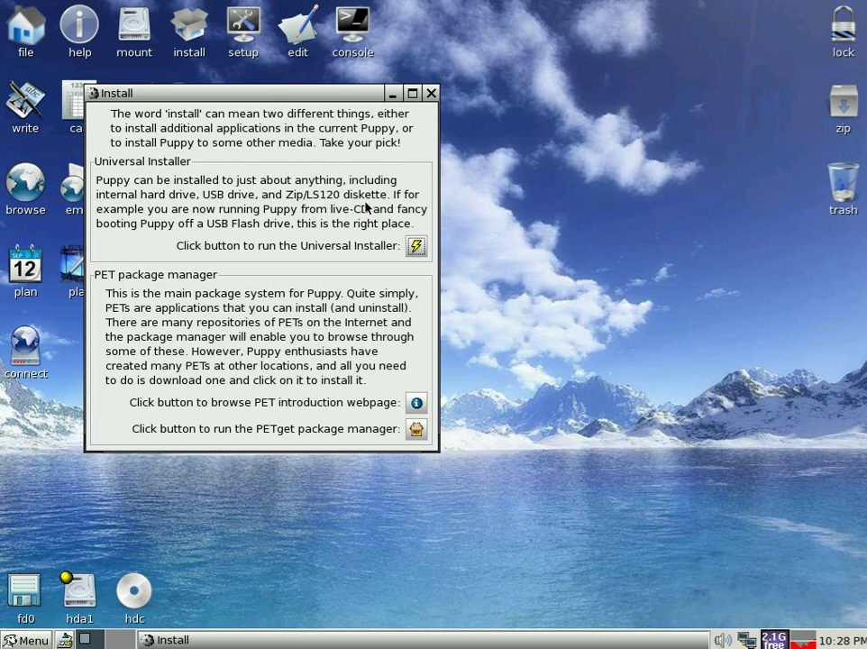
click(415, 247)
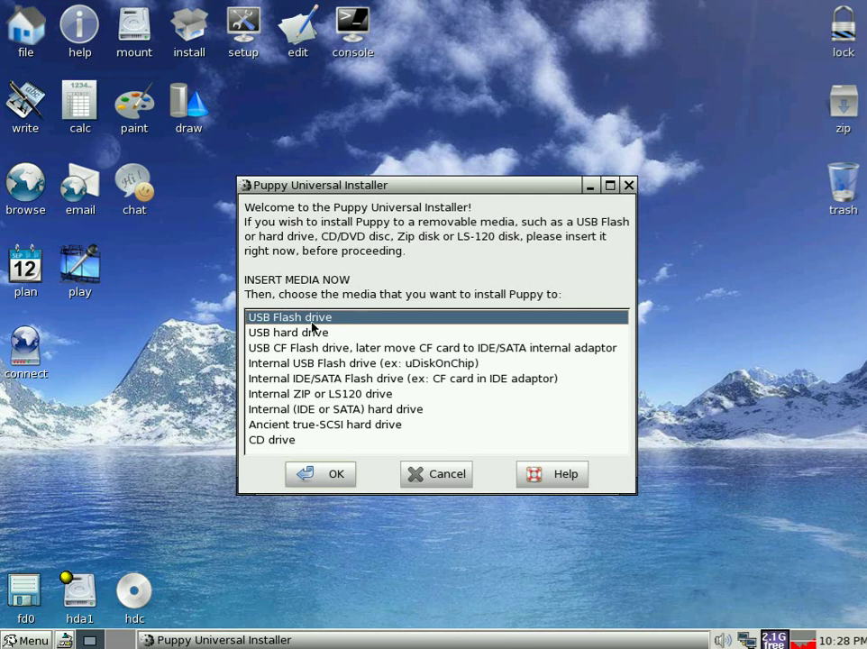
click(304, 477)
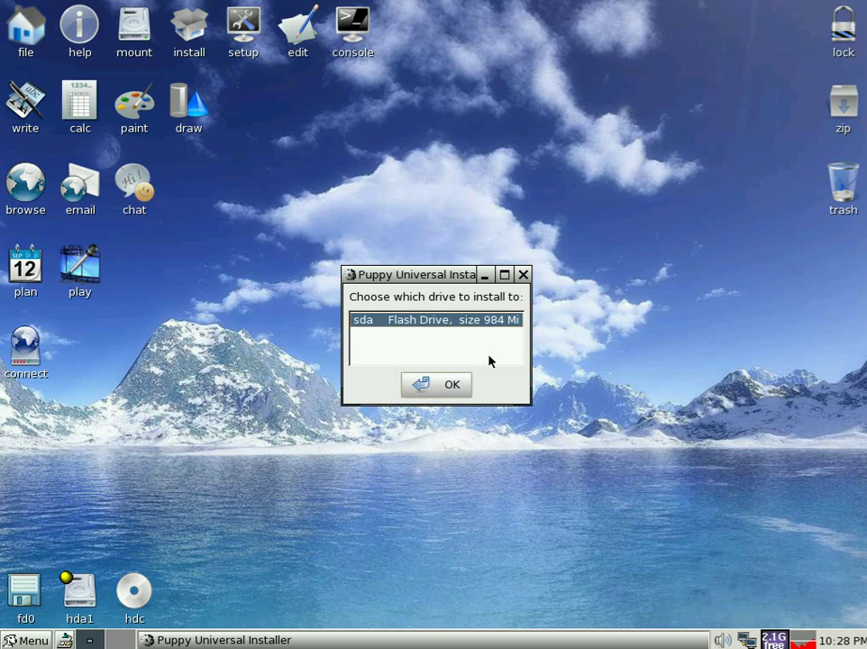
click(452, 385)
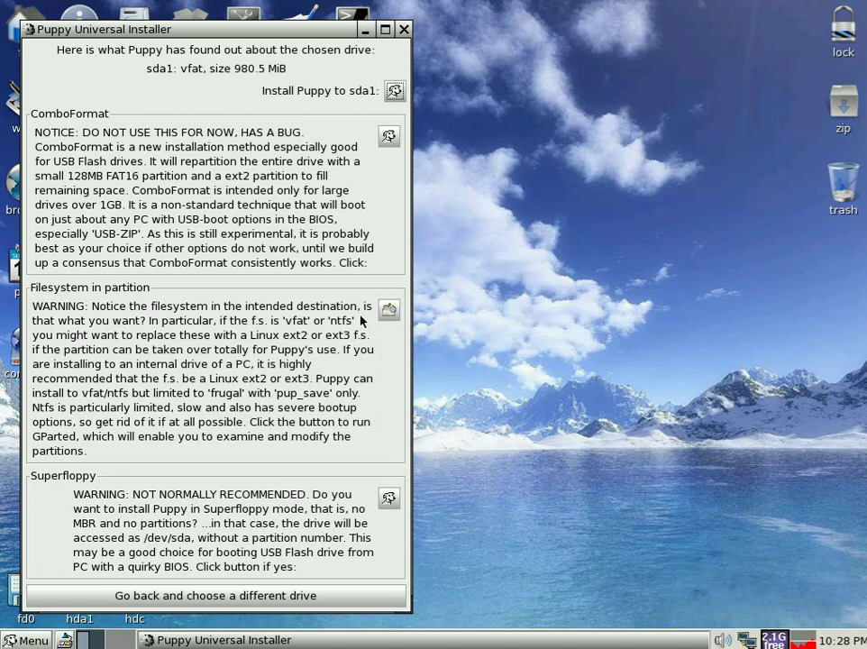
click(394, 92)
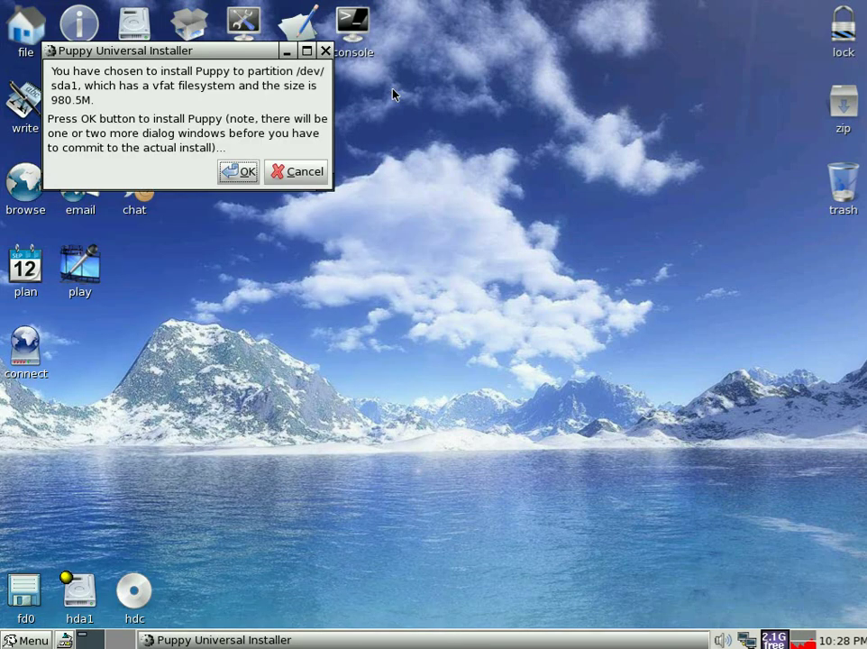
click(239, 172)
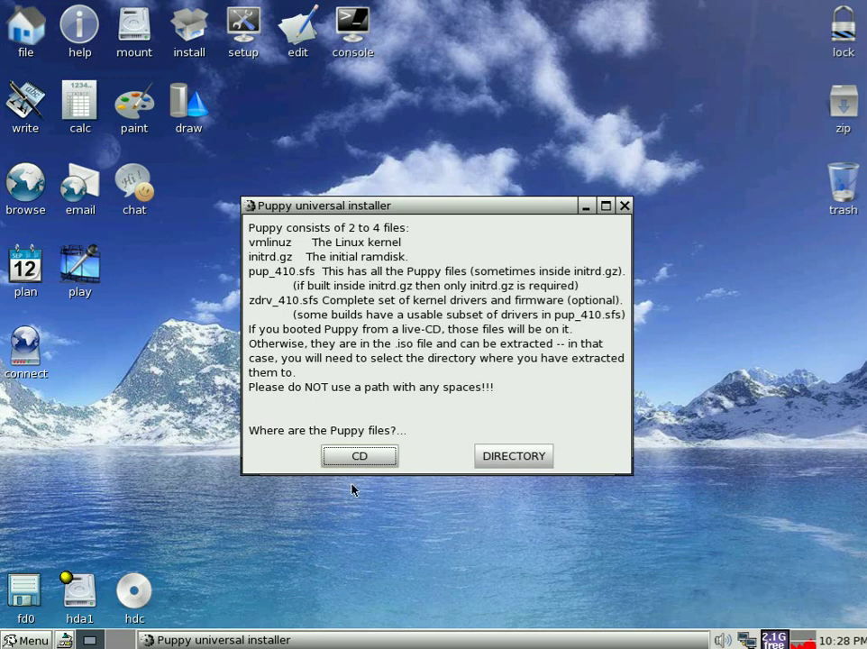
Take the Puppy files from the live-CD and accept the default MBR and JUST KEEP GOING options
click(359, 457)
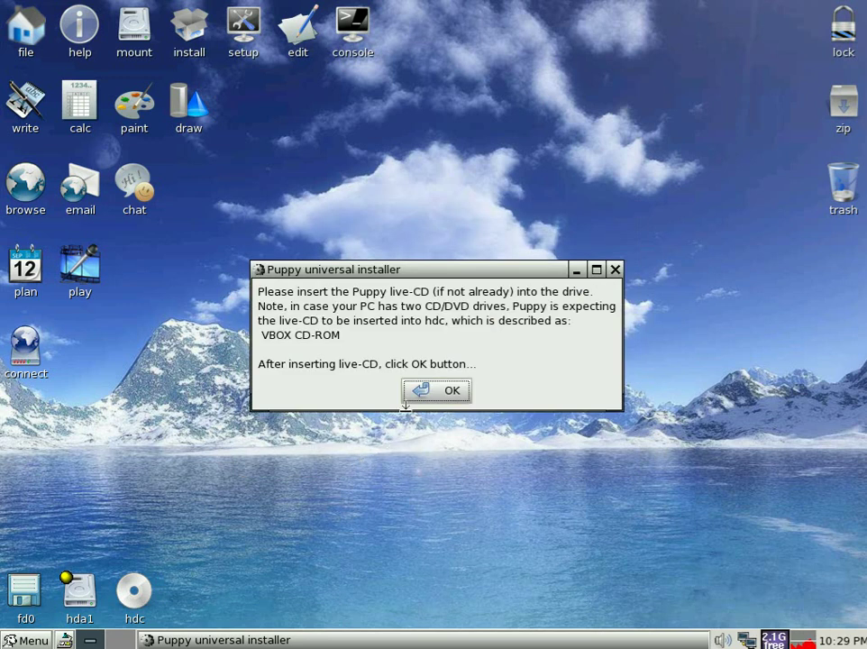
click(426, 393)
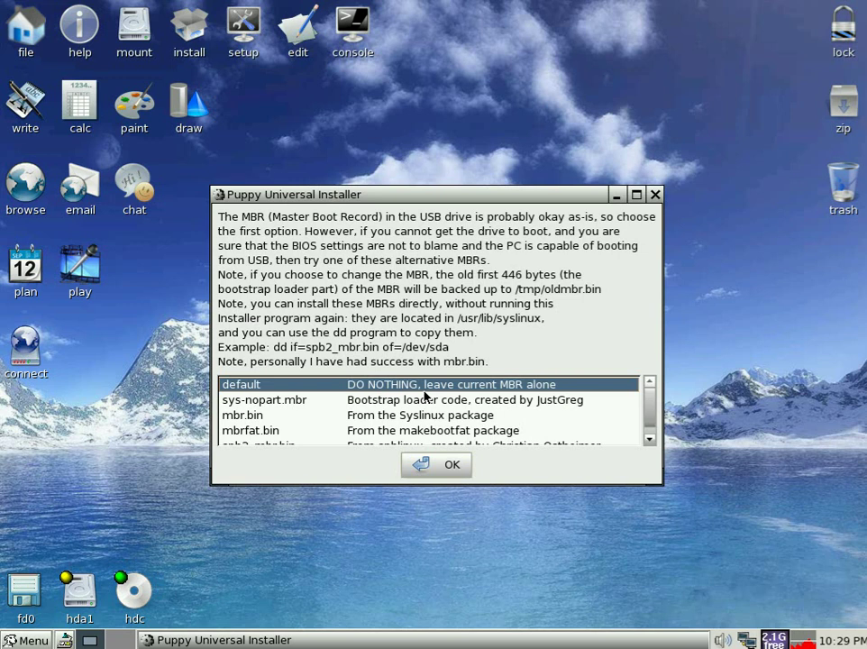
click(441, 466)
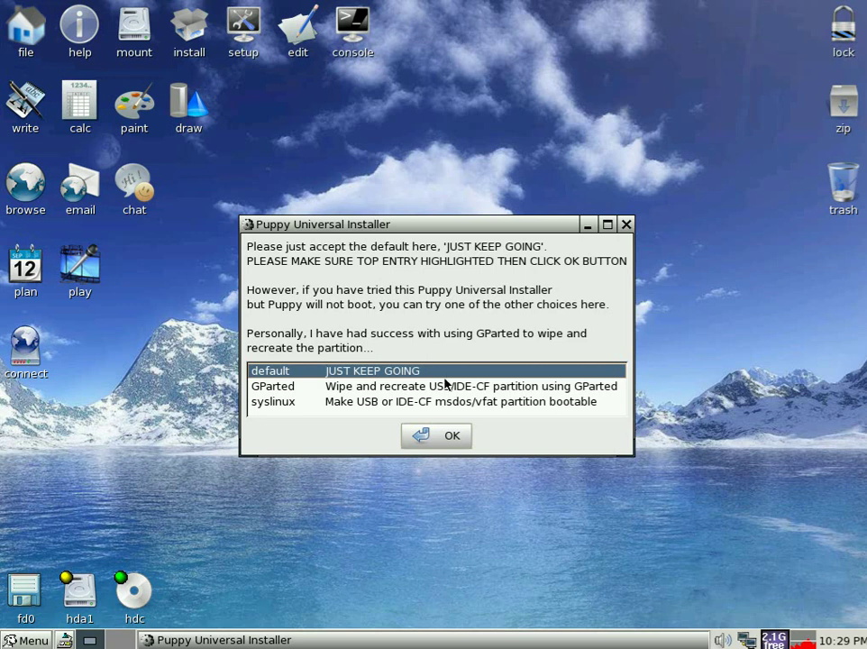
click(439, 446)
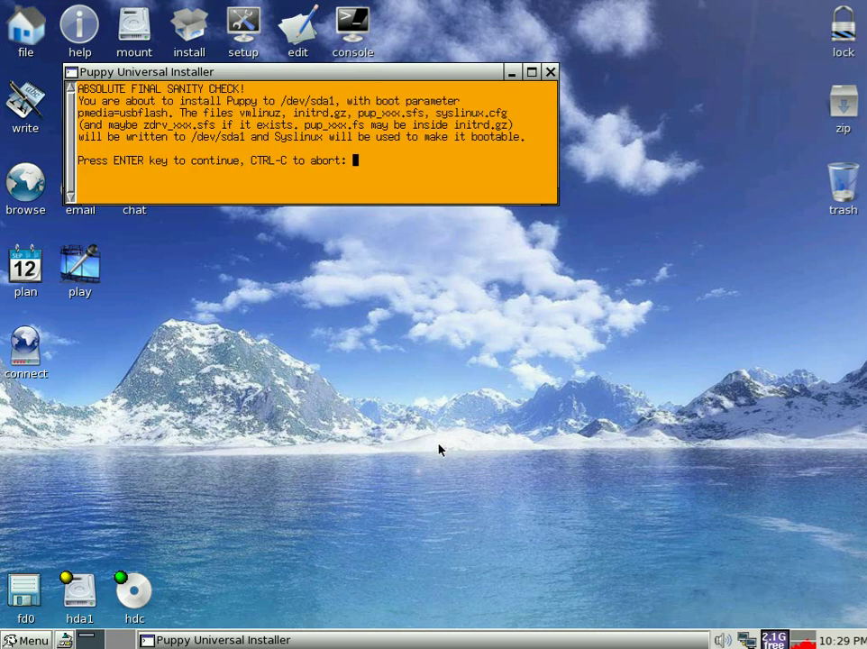
Run the installation to /dev/sda1 without wiping its files, answering "f" to enable the pfix=copy boot parameter
key(Return)
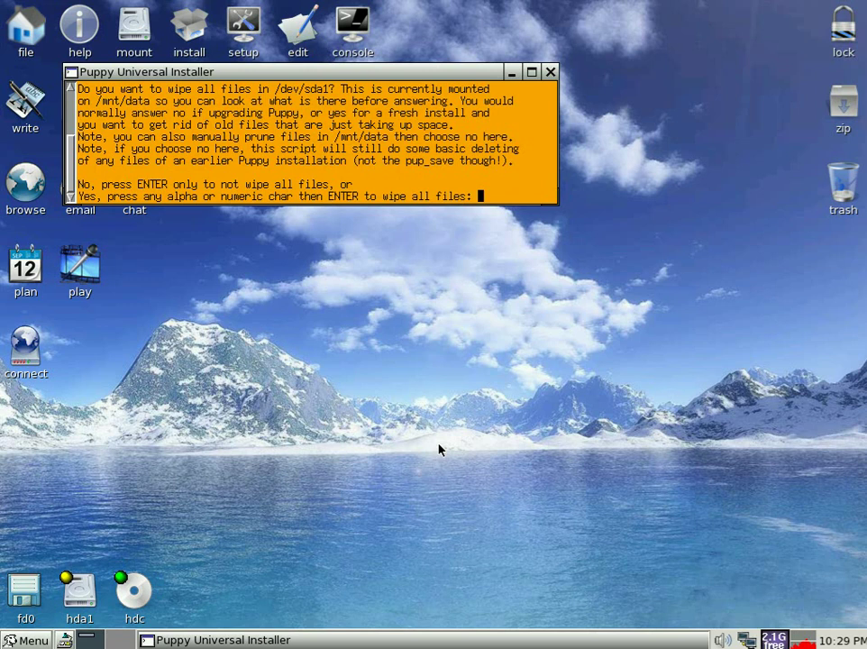
key(Return)
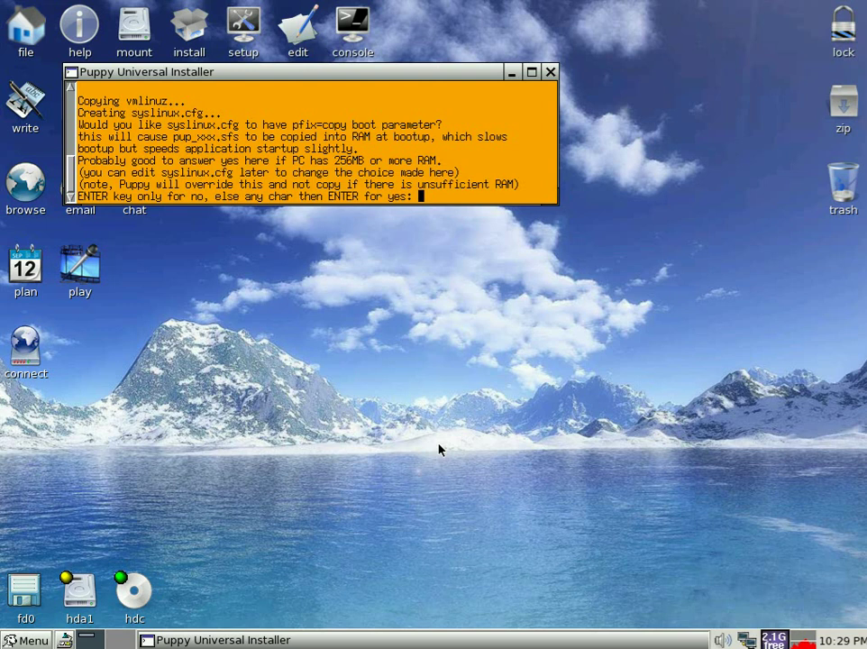
text(f)
key(Return)
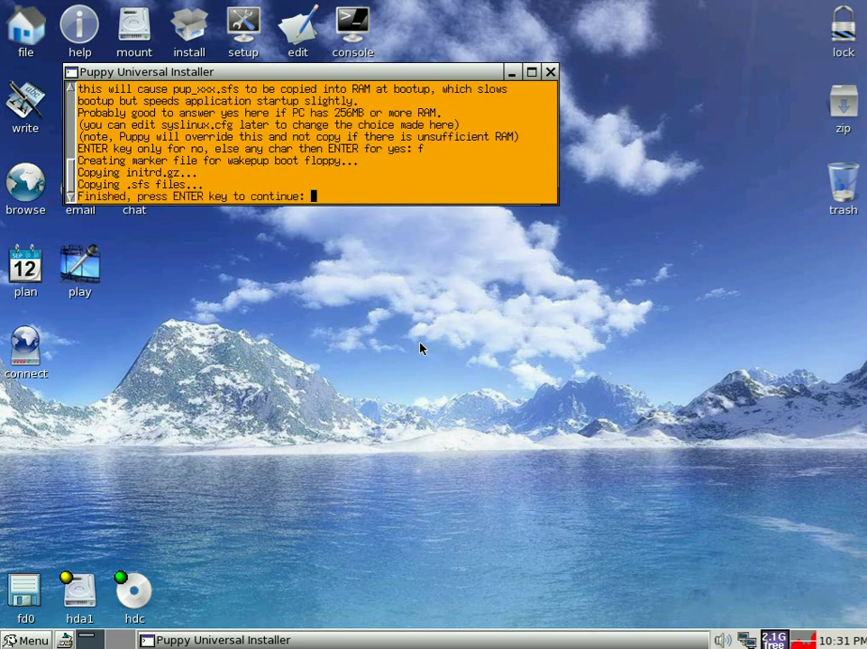
key(Return)
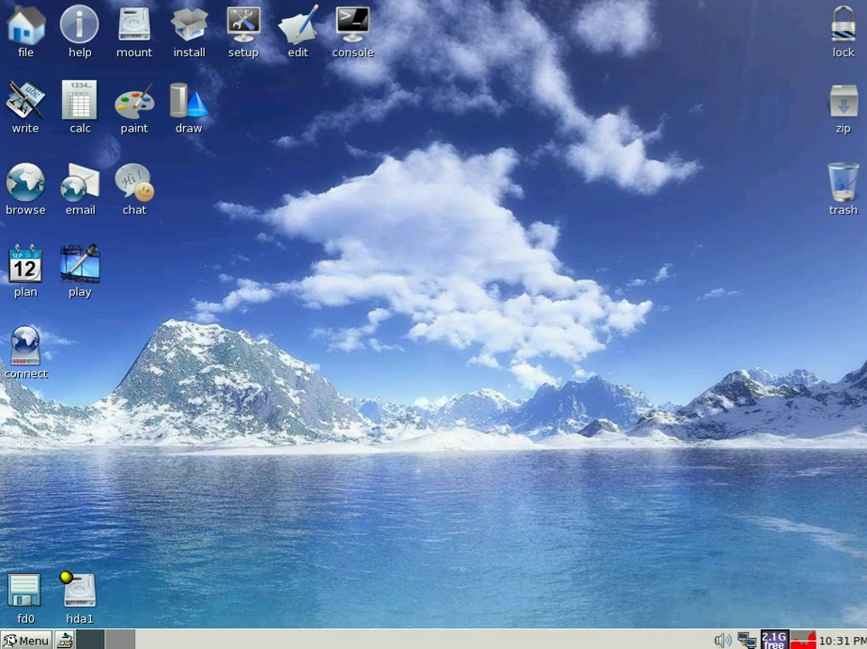
Reopen GParted to check the used space and boot flag of the partition on /dev/sda, and close it
click(24, 641)
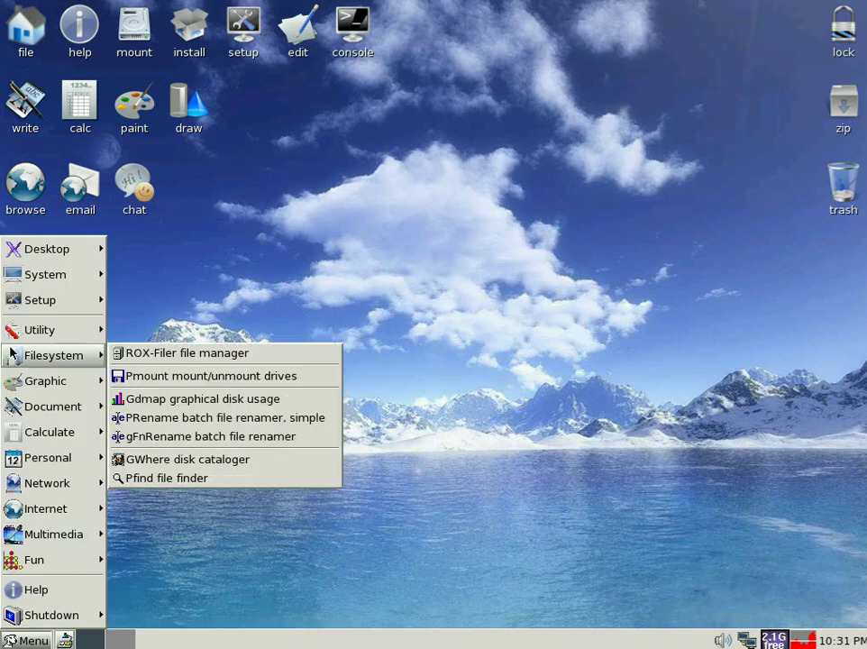
mouse_move(53, 276)
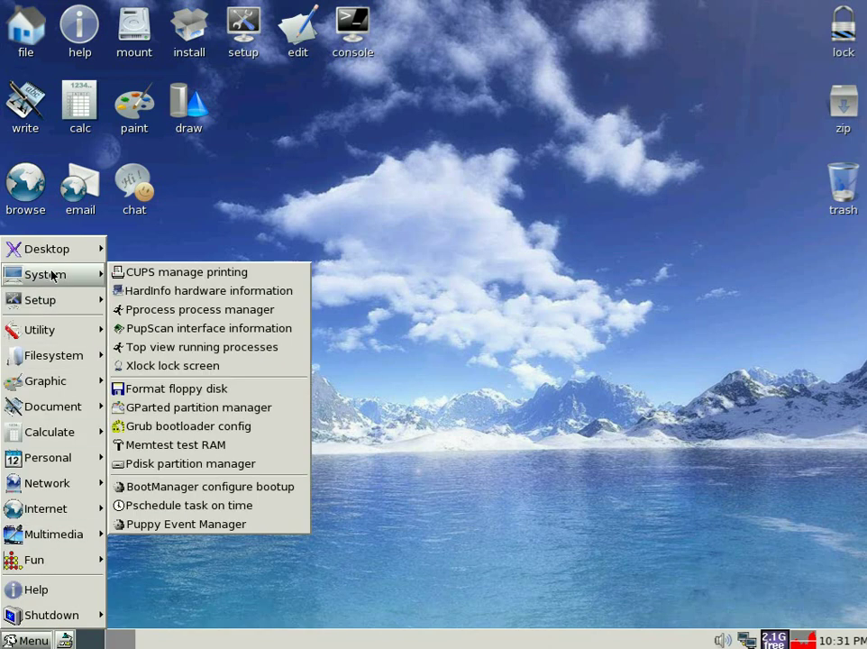
click(229, 410)
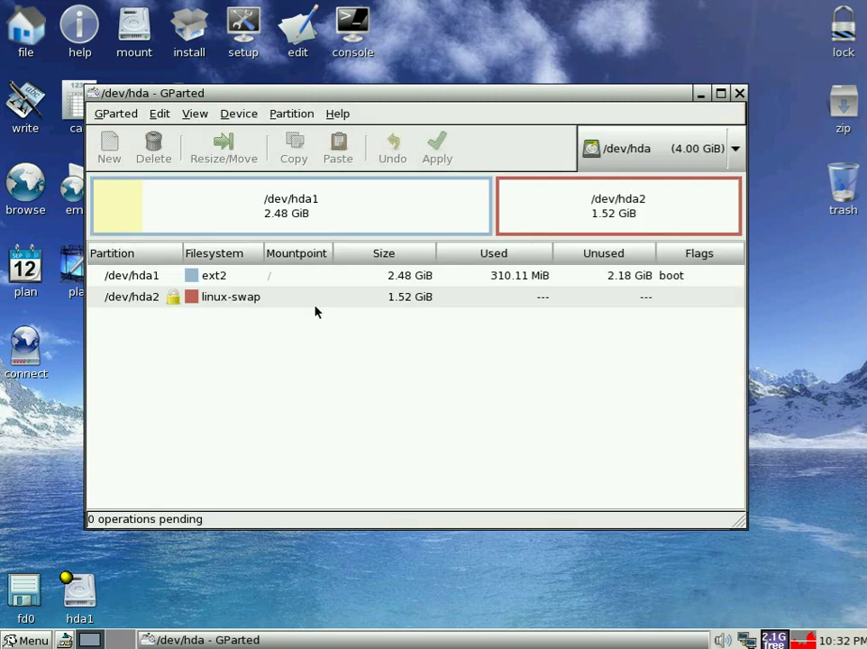
click(743, 158)
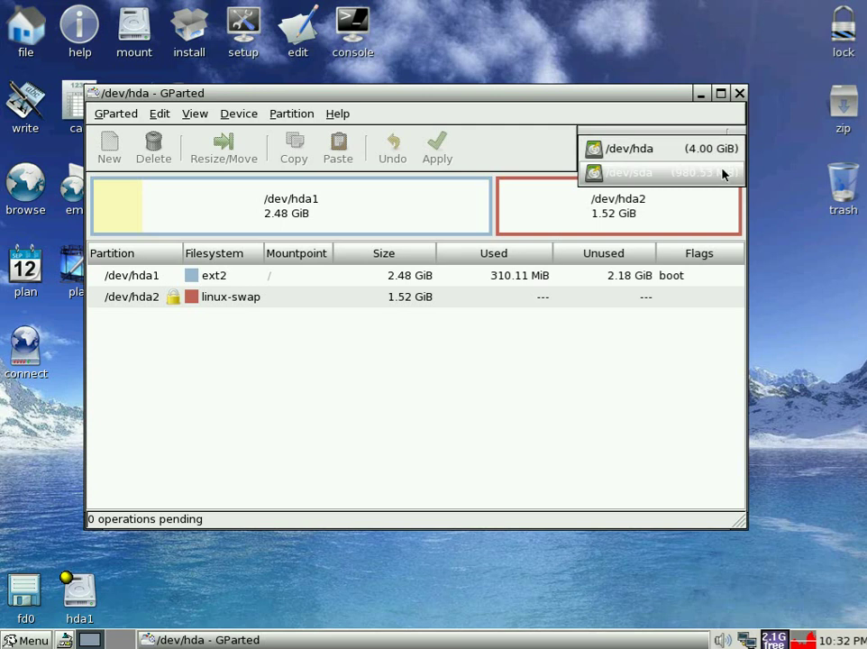
click(720, 178)
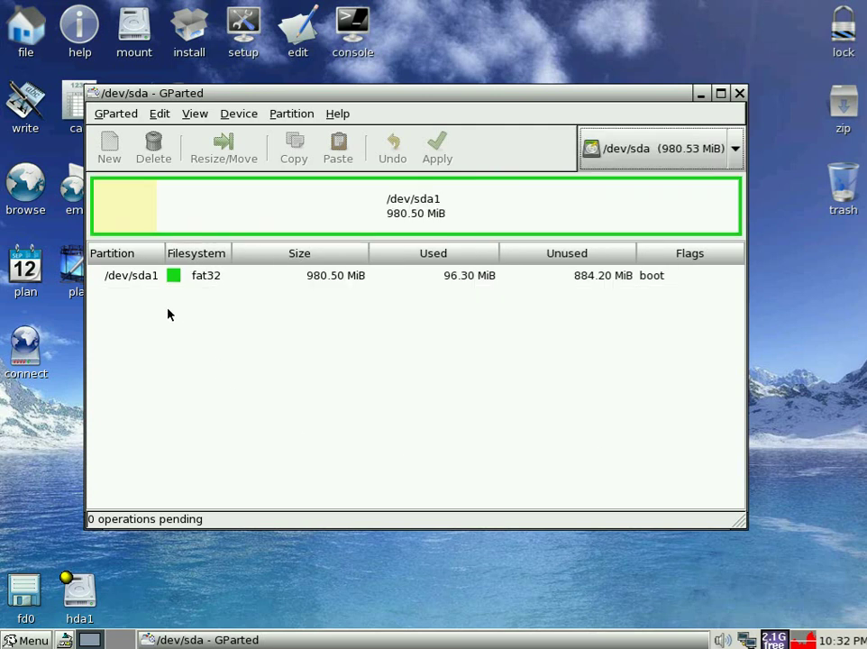
click(740, 94)
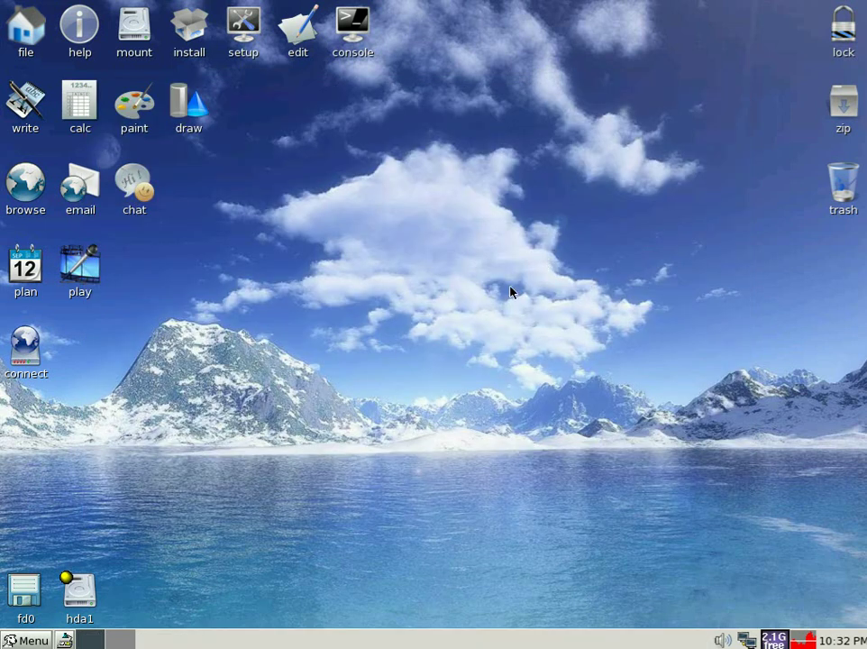